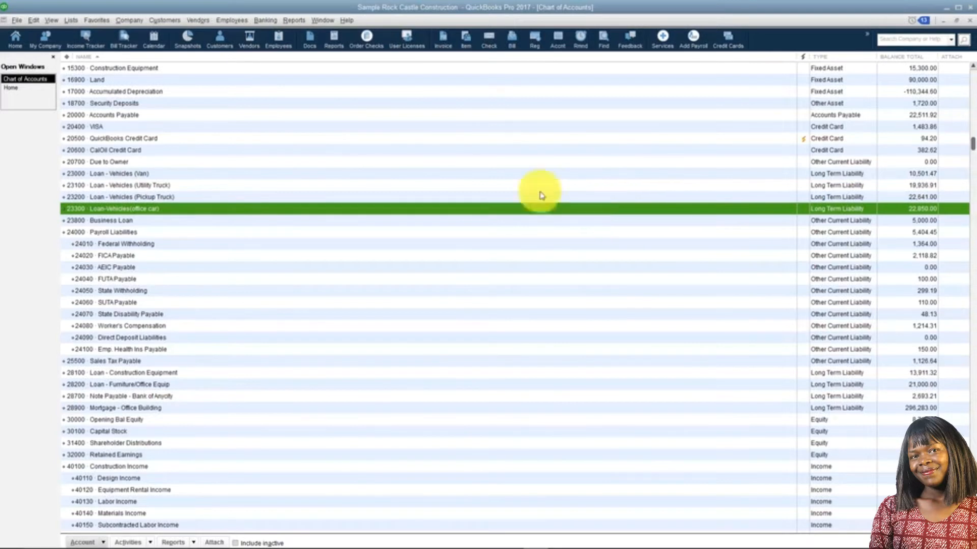
Step: Open the Loan Manager and read the guidance on what is needed before adding a loan
left_click(266, 21)
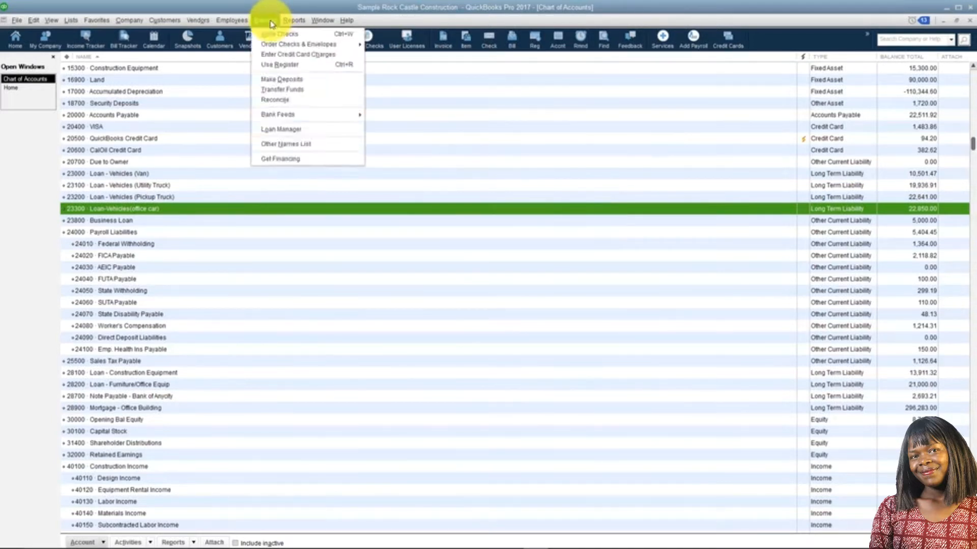
left_click(291, 134)
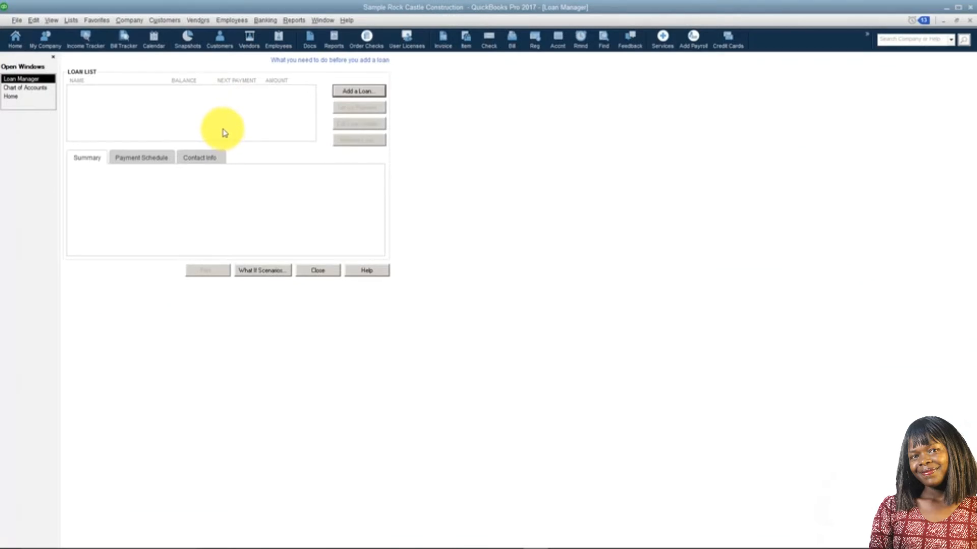
left_click(311, 64)
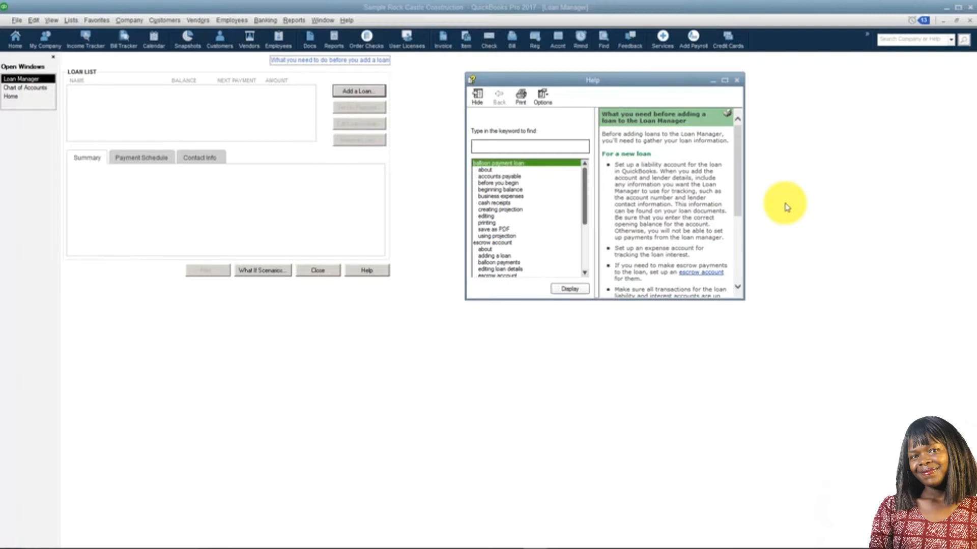
left_click(739, 82)
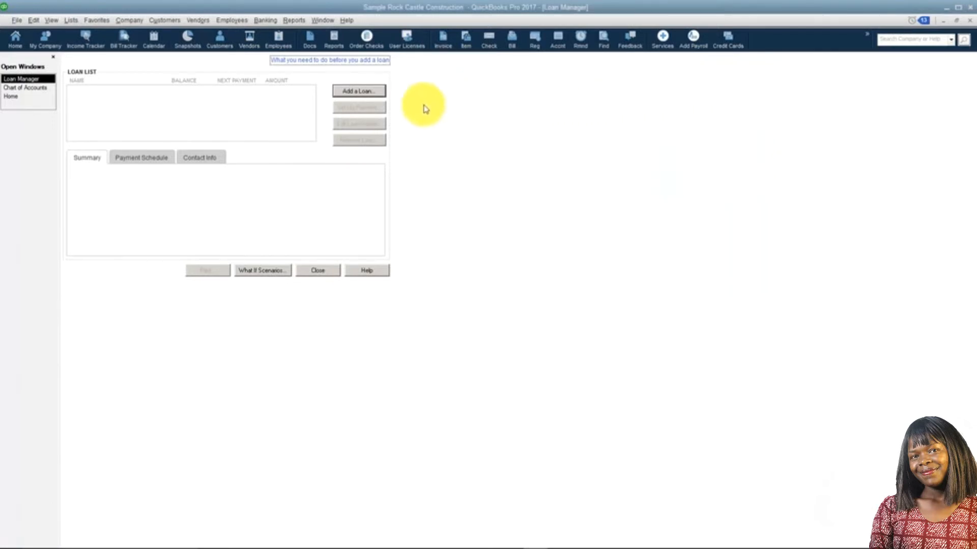
Step: Start a new loan for the Loan-Vehicles(office car) account with Bank of Anycity as the lender
left_click(378, 96)
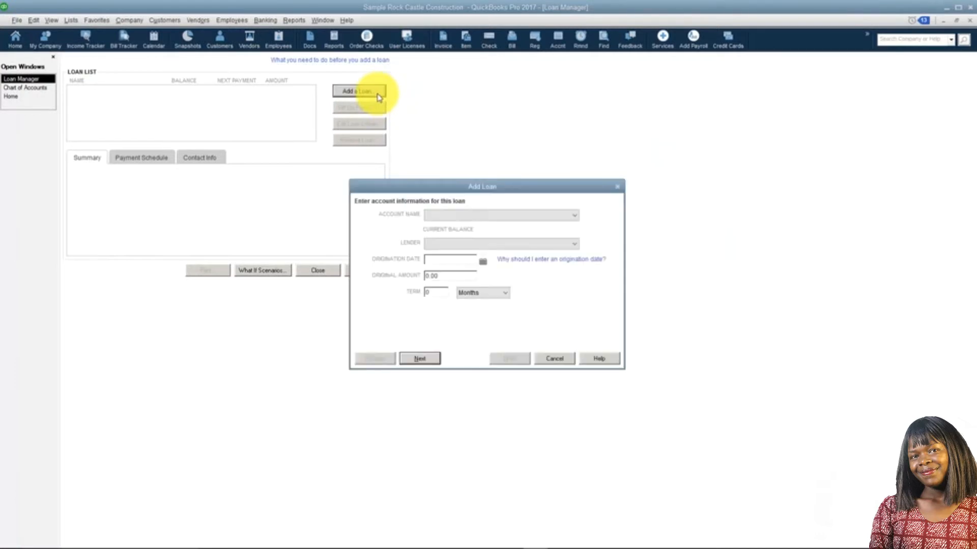
left_click_drag(521, 186, 574, 117)
left_click(508, 148)
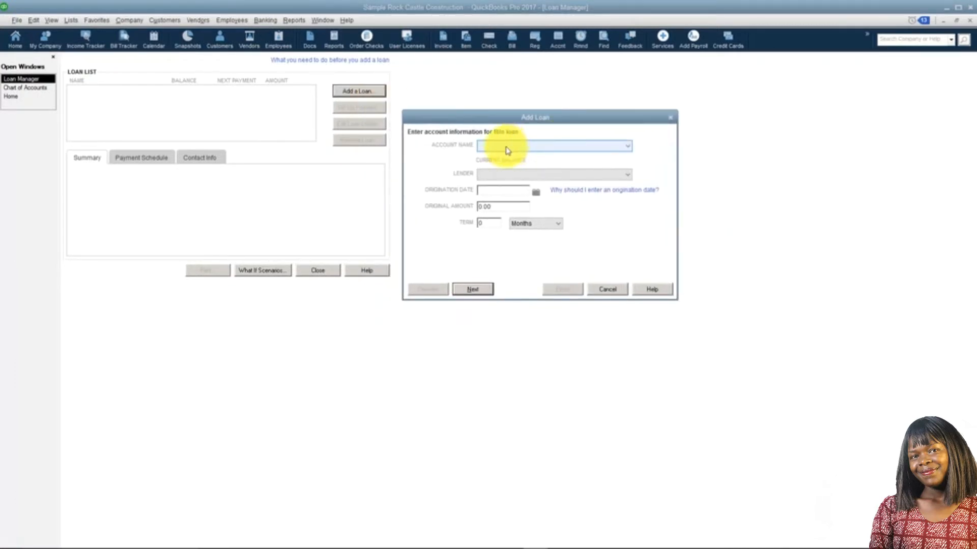
left_click(629, 149)
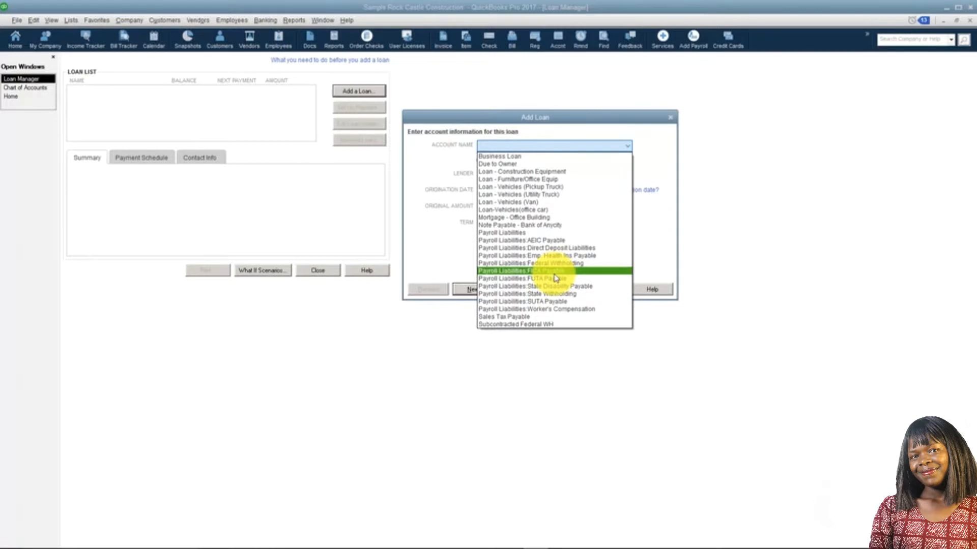
left_click(567, 217)
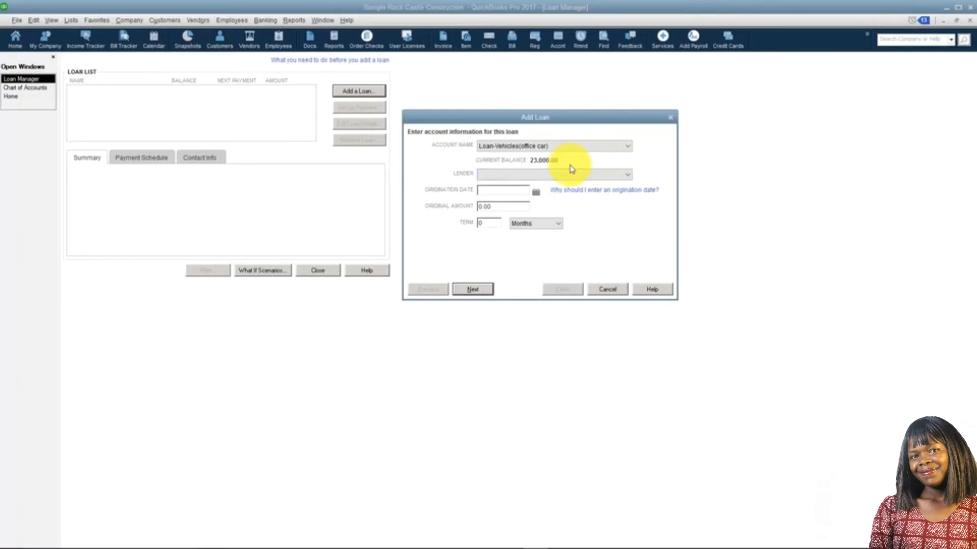
left_click(629, 176)
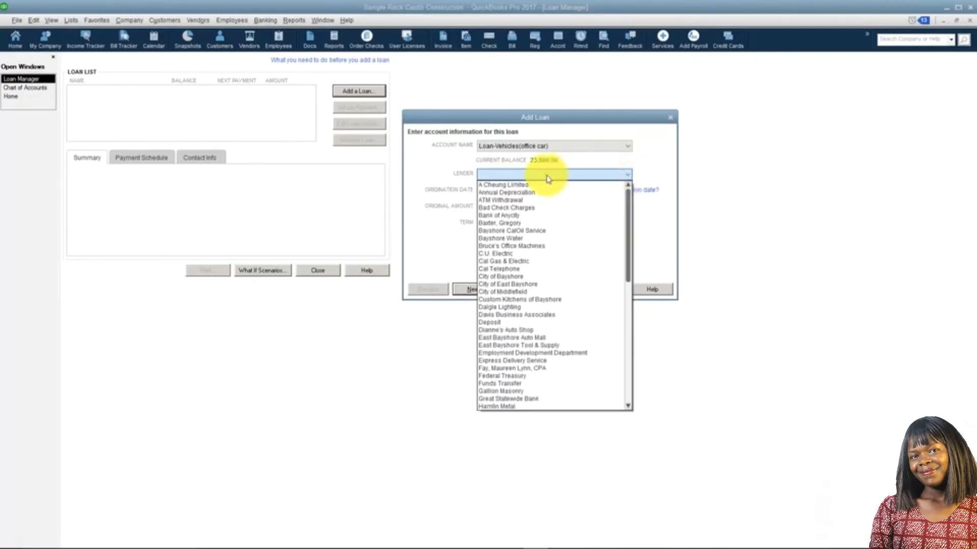
left_click(526, 216)
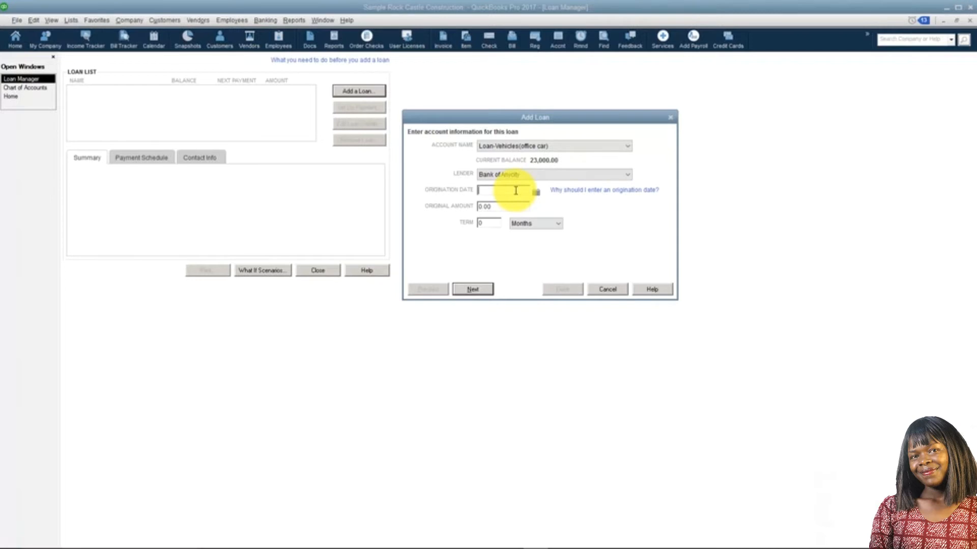
Step: Enter the loan's origination date 12/01/2015, original amount 40,000.00 and term of 72 months, and continue to the payment information
type("12/01/2015")
left_click(491, 207)
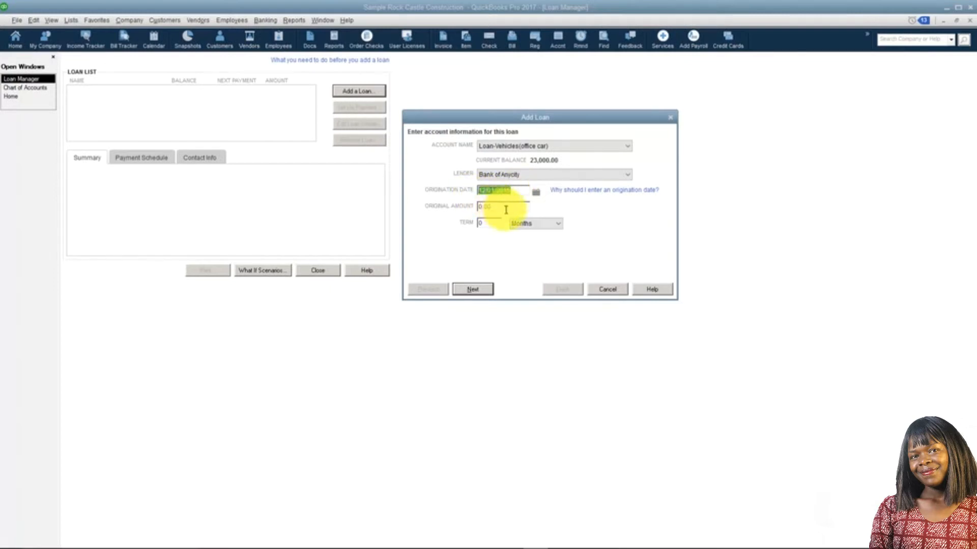
left_click(494, 210)
left_click_drag(503, 208, 471, 208)
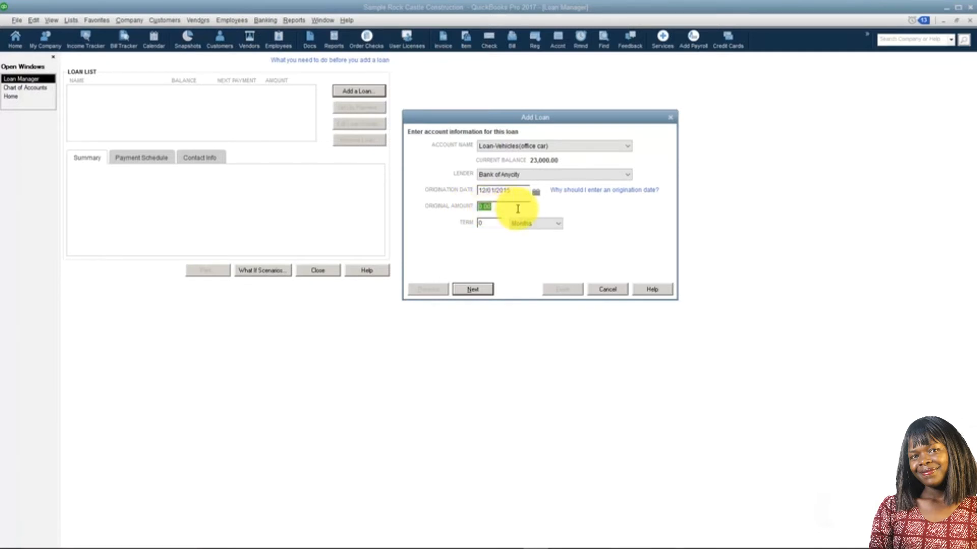
type("40000.0")
key("Tab")
type("72")
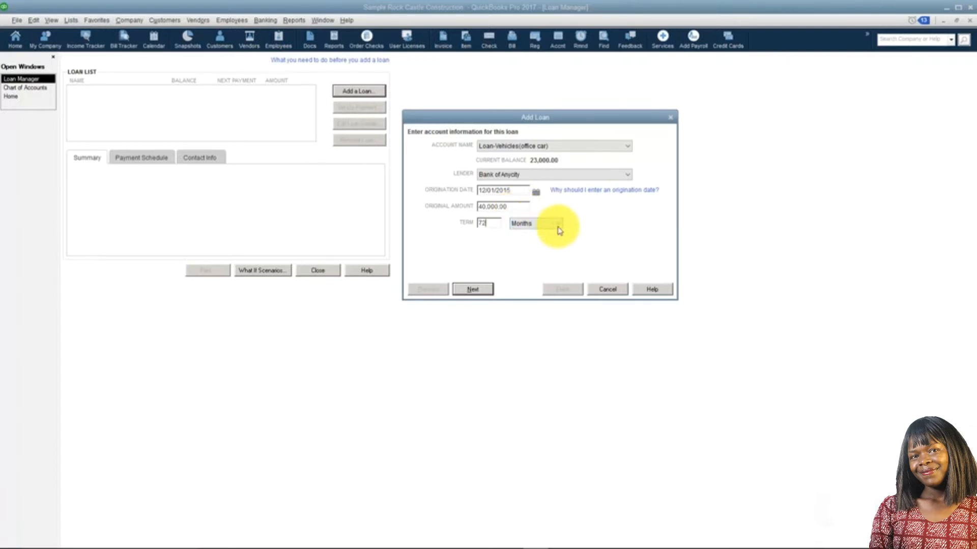
left_click(559, 227)
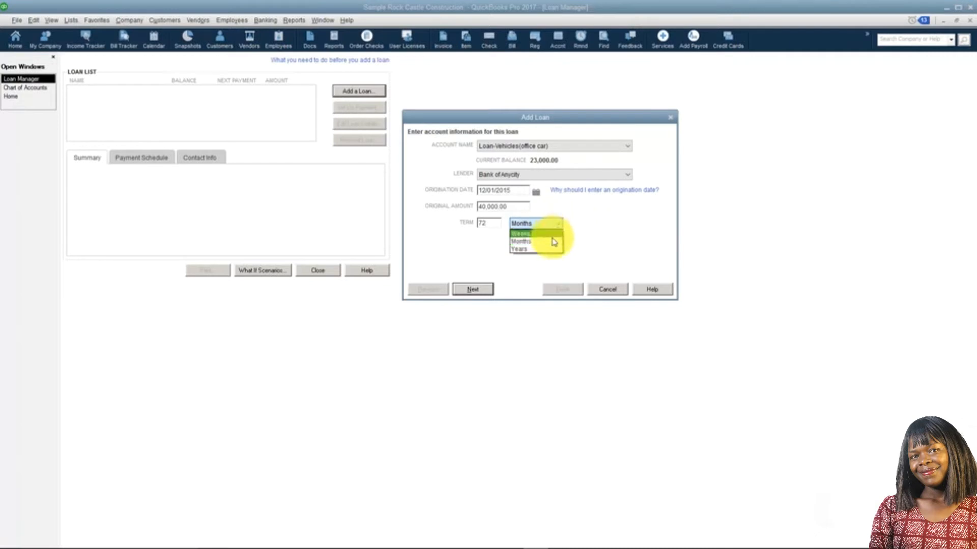
left_click(552, 241)
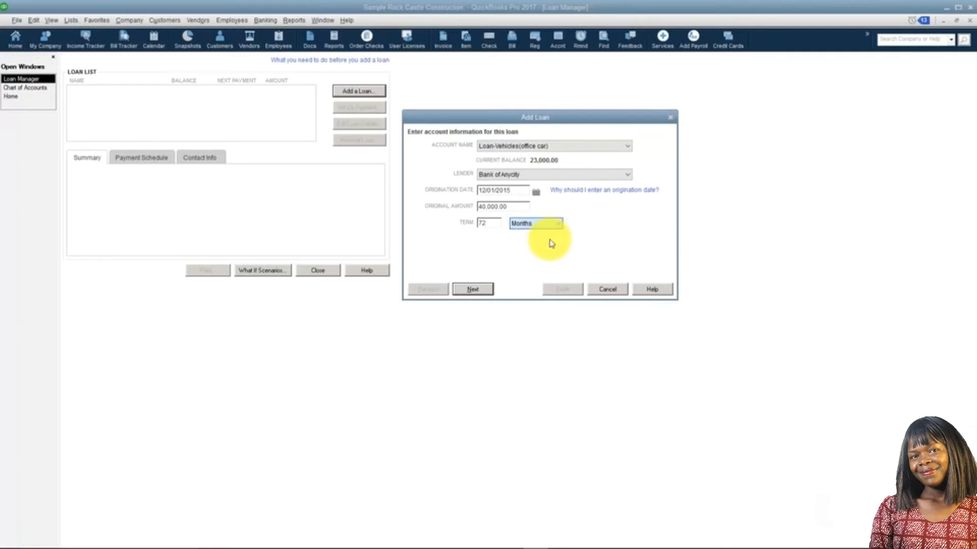
left_click(484, 290)
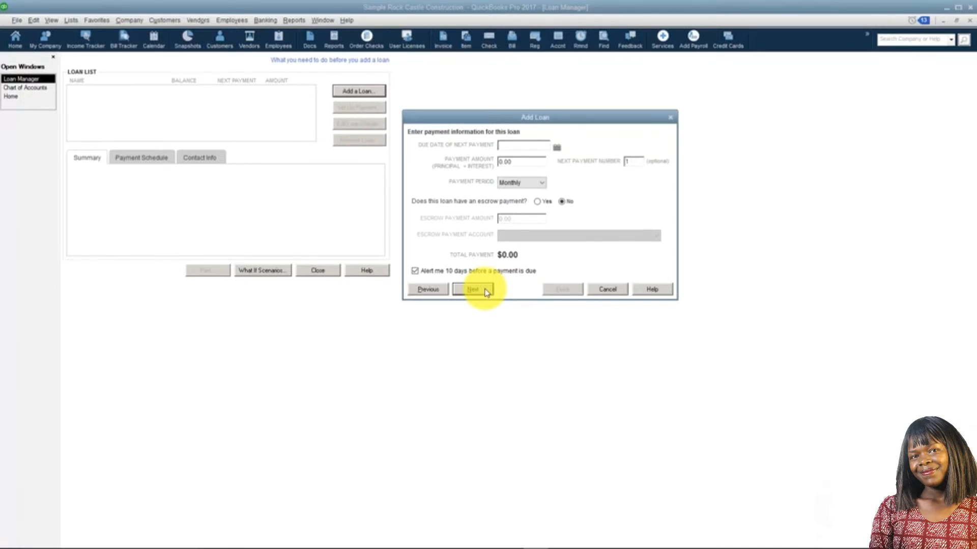
Step: Set the next payment due date to 01/01/2016 and the payment amount to 500.00, and continue to the interest information
type("01/0")
key("BackSpace")
key("BackSpace")
type("/01/2016")
key("Tab")
type("500.00")
key("Tab")
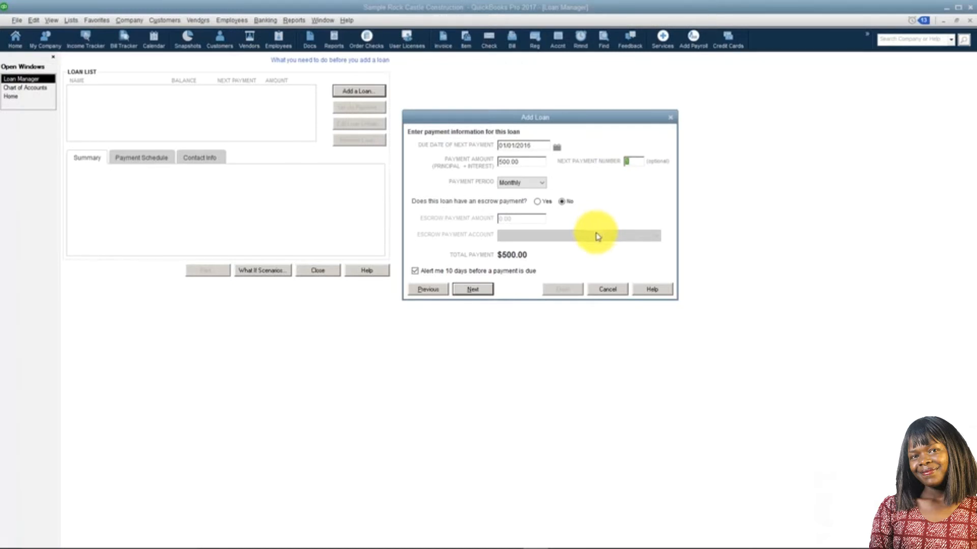
left_click(541, 188)
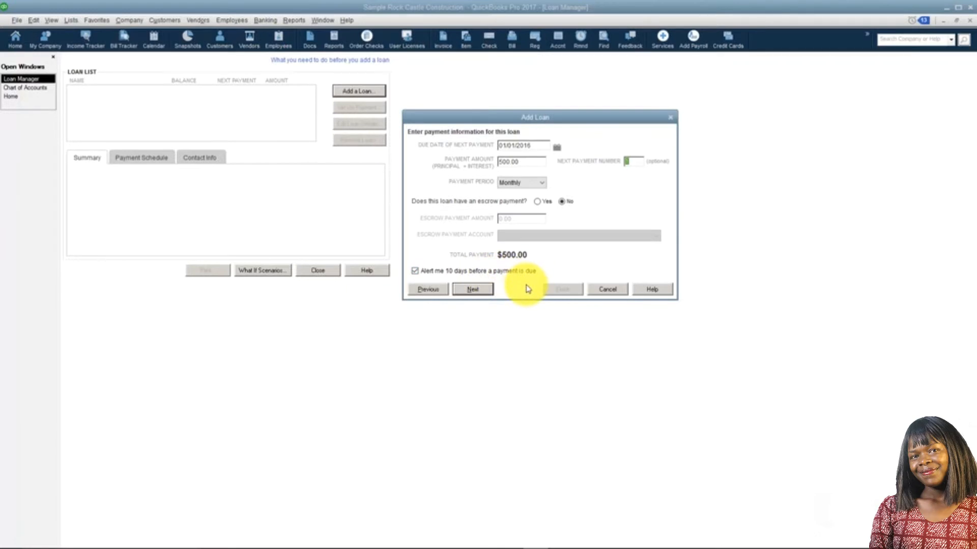
left_click(476, 290)
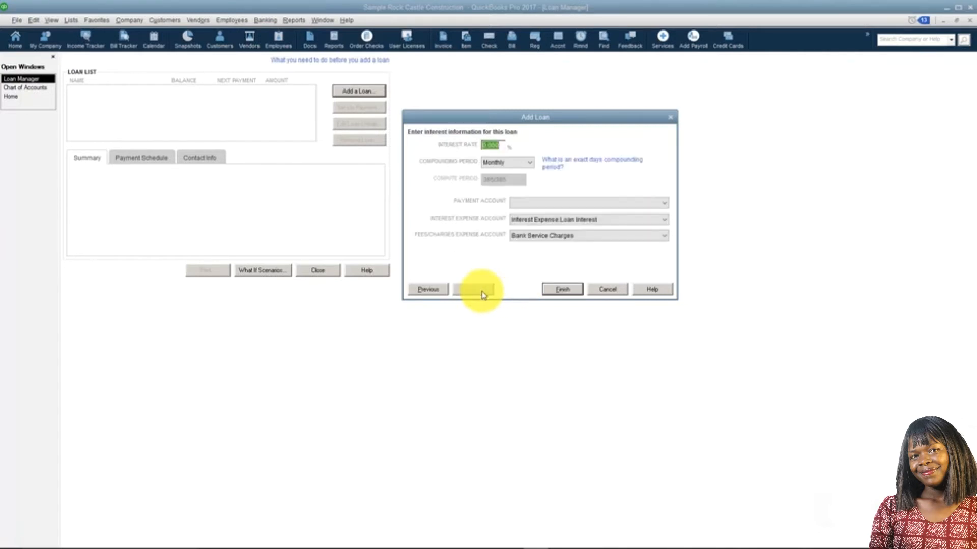
Step: Set the loan's interest rate to 4.250% with a Monthly compounding period
type("4.25")
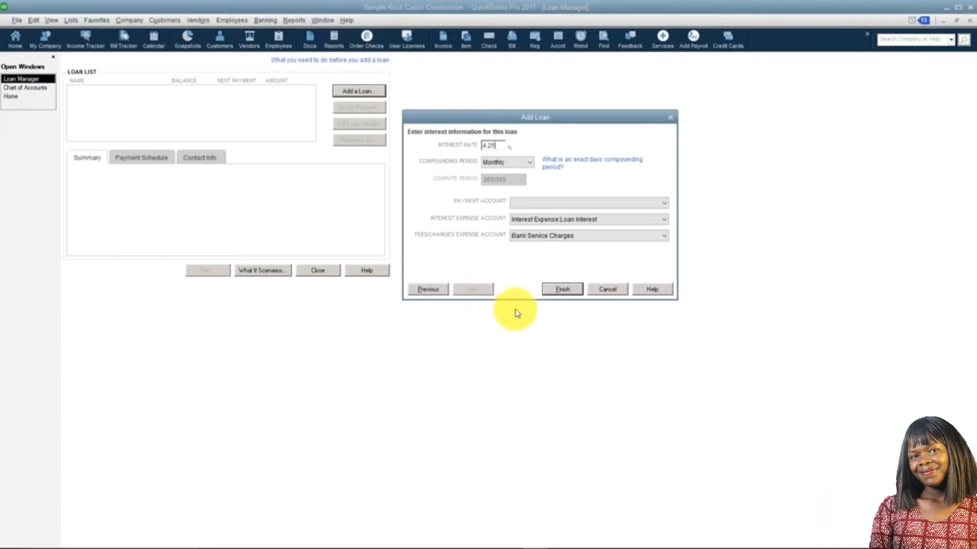
type("0")
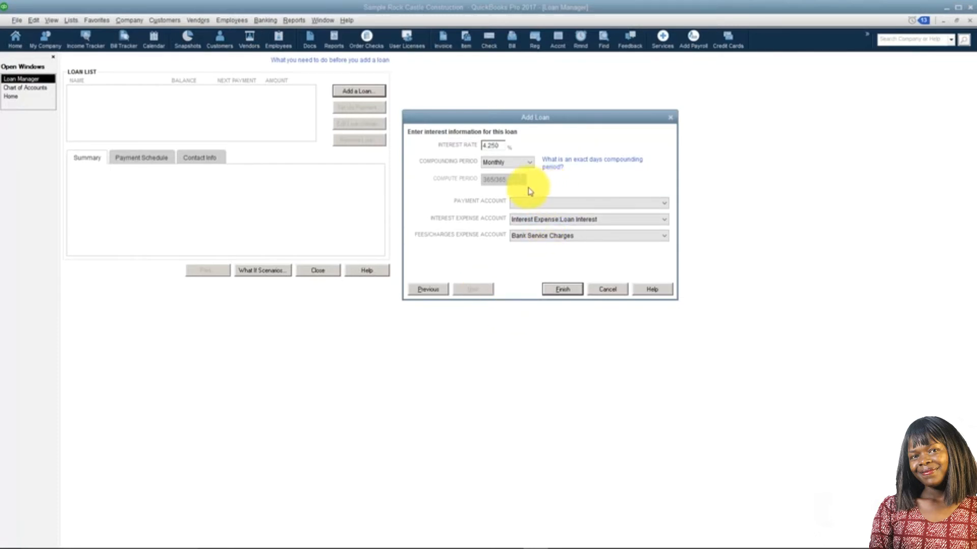
left_click(531, 163)
left_click(532, 163)
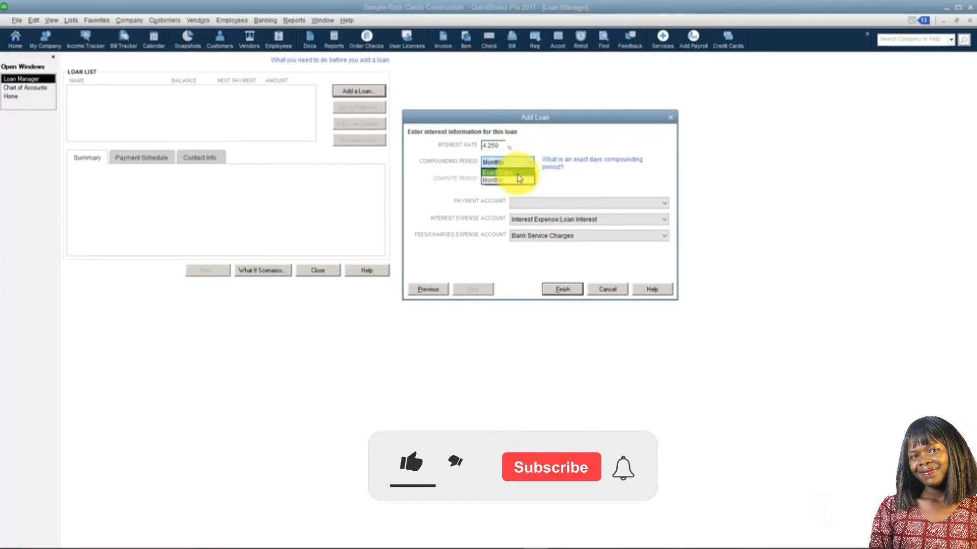
left_click(519, 178)
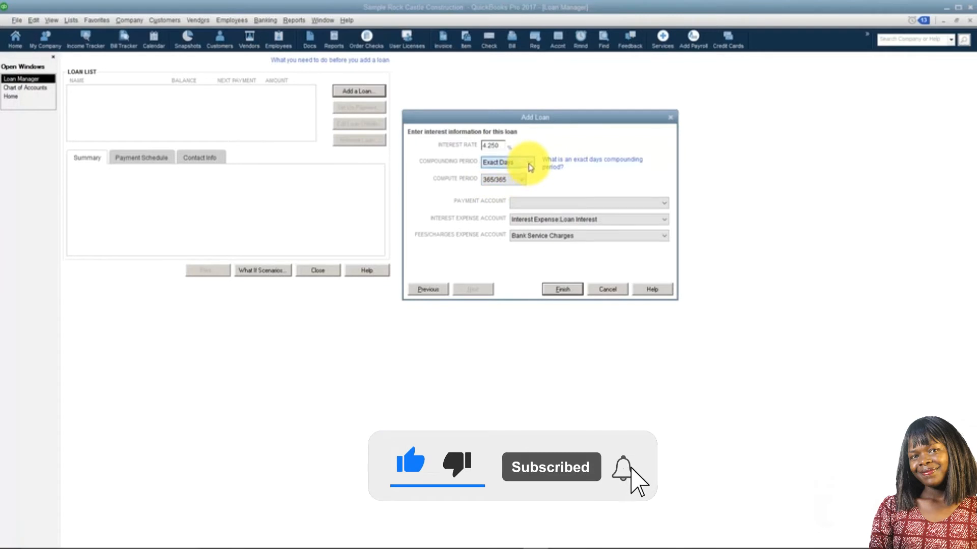
left_click(530, 162)
left_click(522, 181)
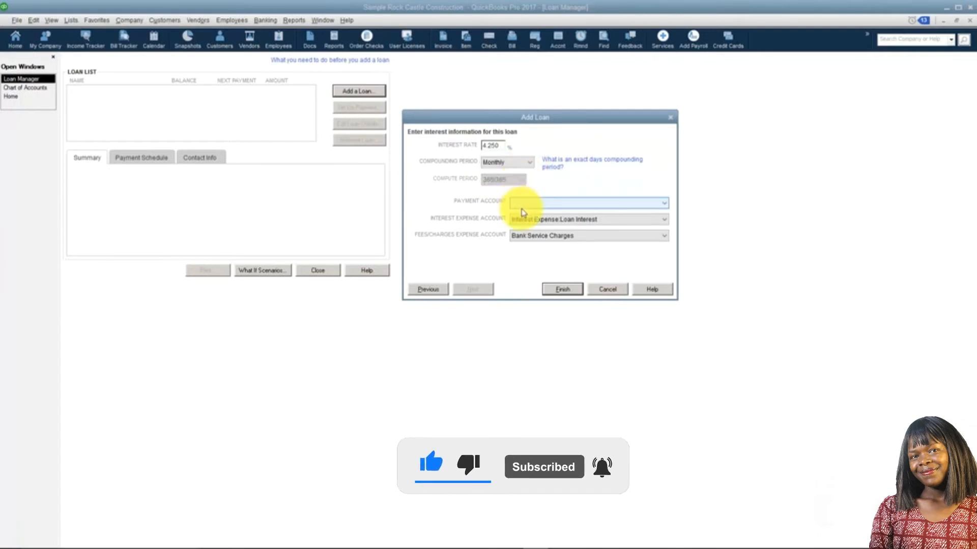
Step: Choose Checking as the payment account and finish adding the loan
left_click(664, 204)
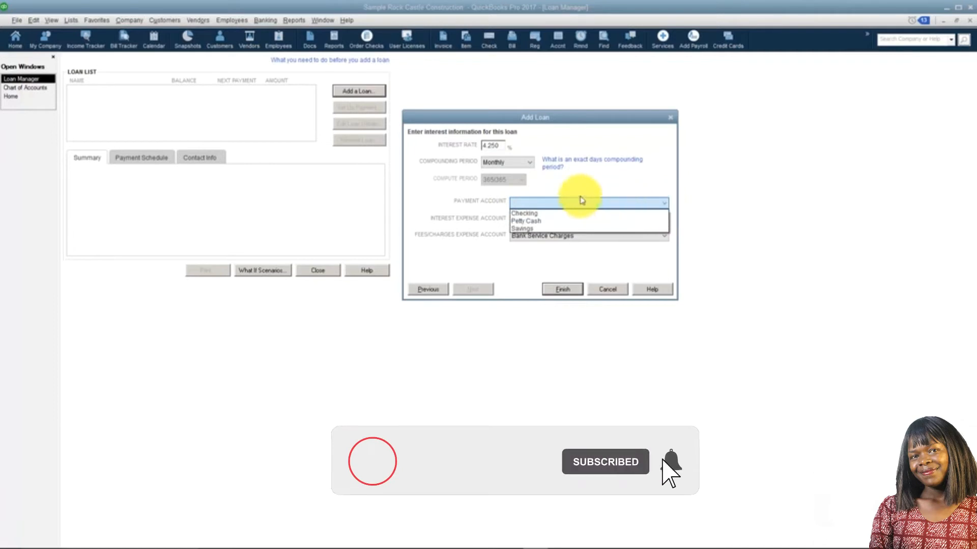
left_click(545, 214)
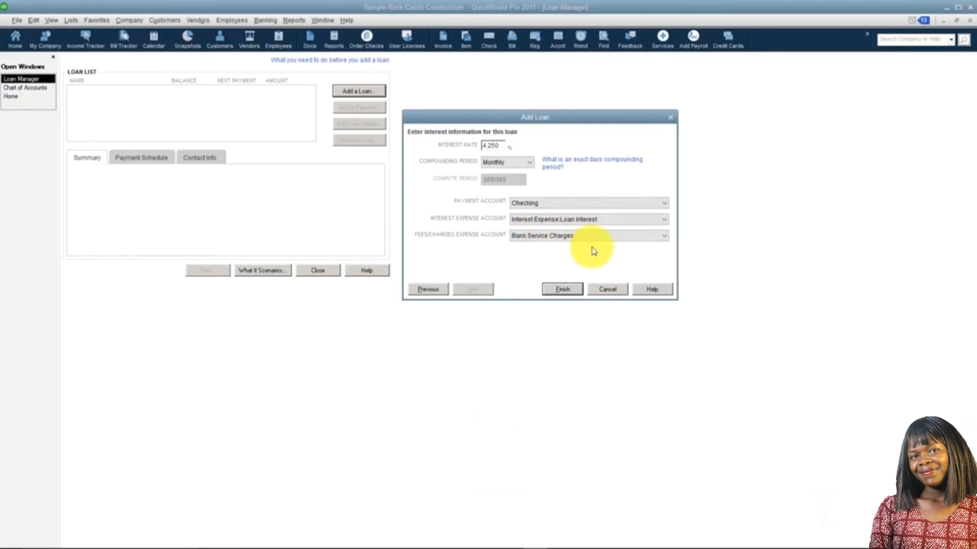
left_click(563, 289)
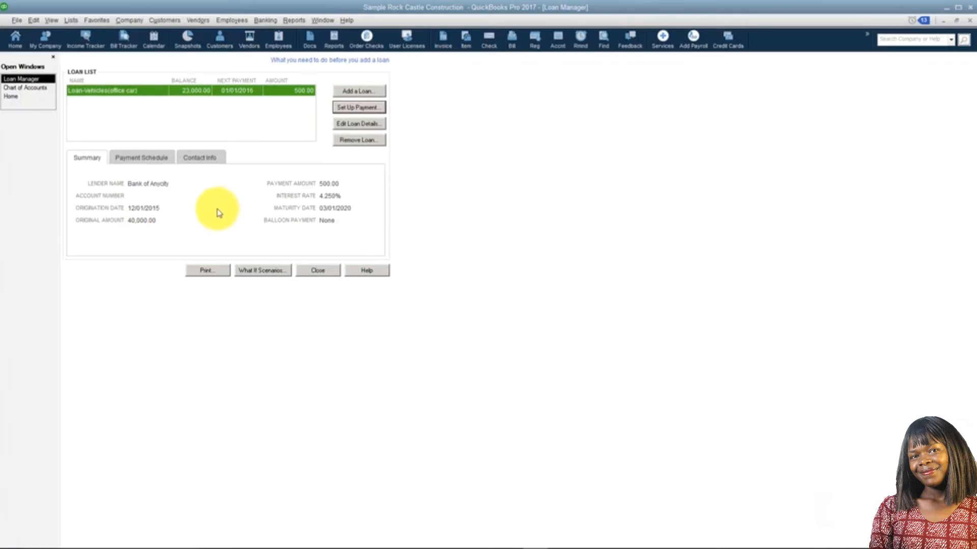
Step: Review the office car loan's payment schedule and the lender's contact information
left_click(148, 162)
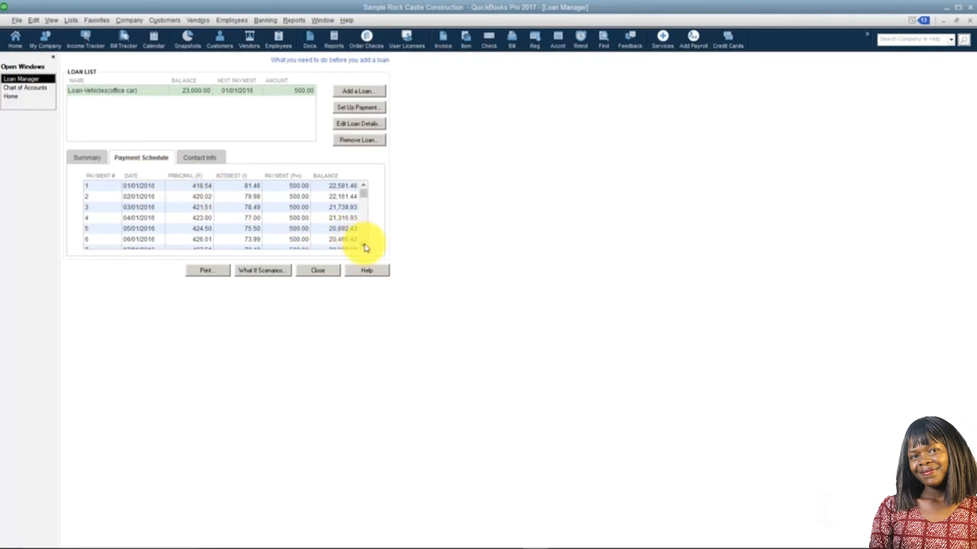
scroll(366, 244, "down", 7)
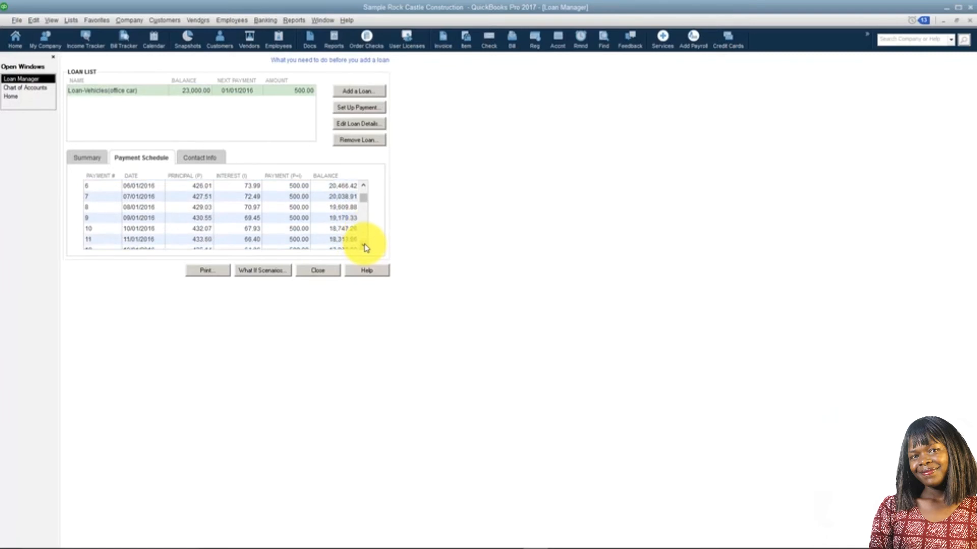
left_click_drag(364, 198, 364, 192)
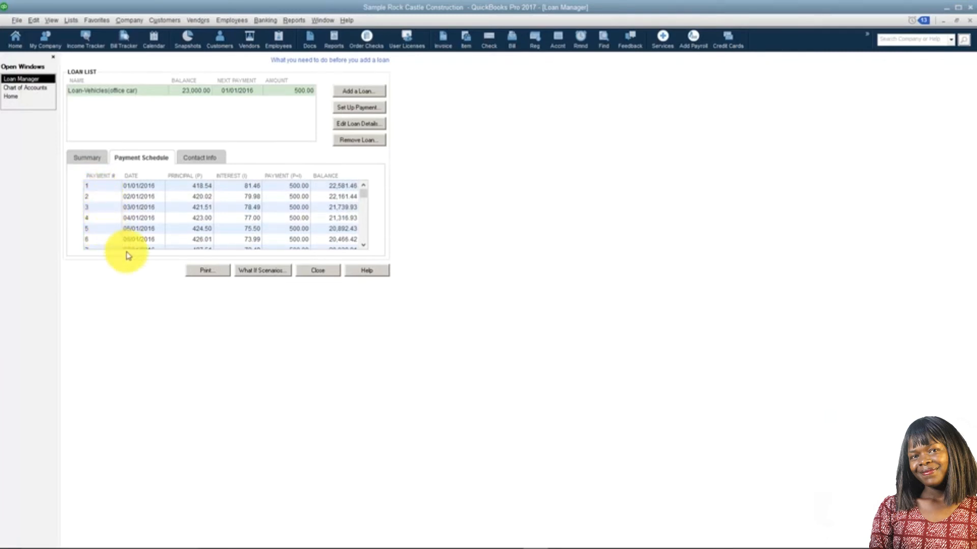
left_click(198, 158)
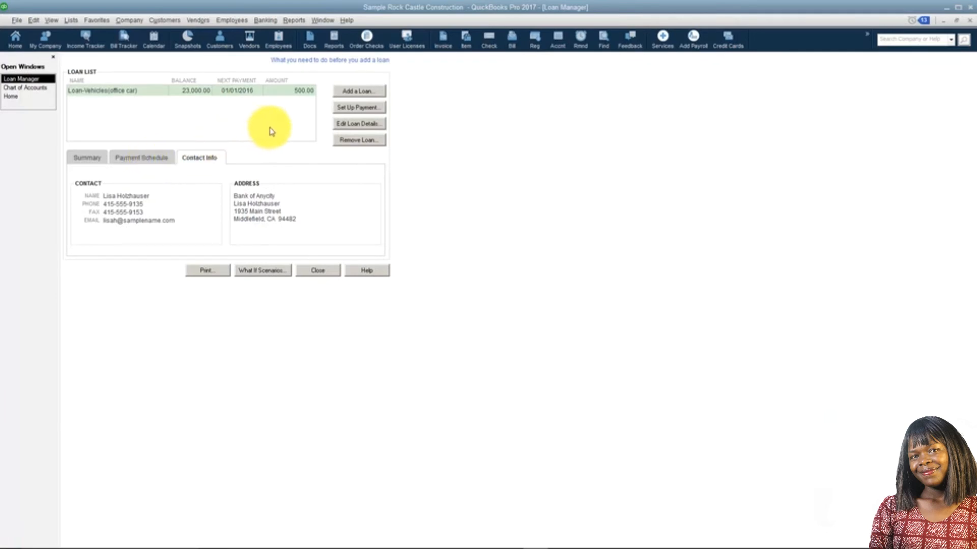
Step: Set up a regular payment on the office car loan using Write a check, and save and close the check
left_click(359, 108)
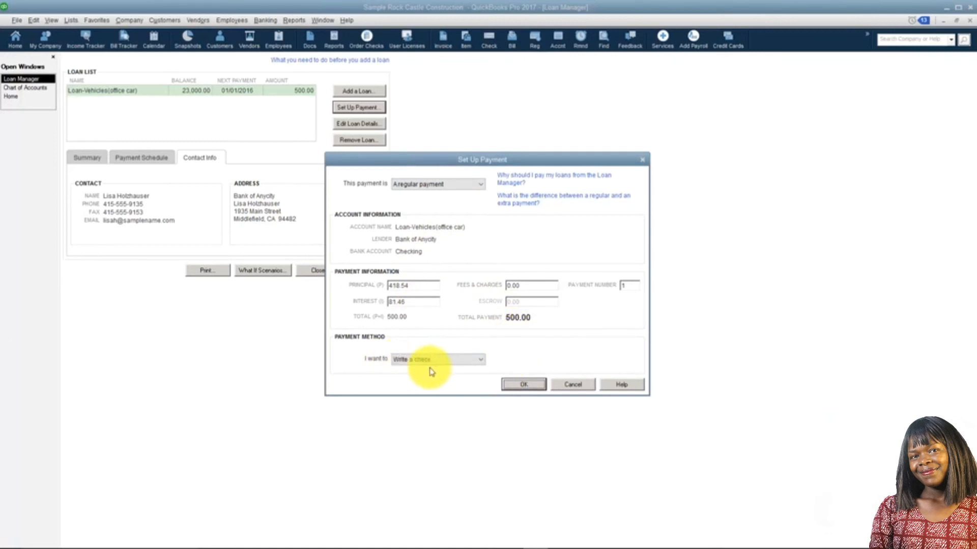
left_click(478, 362)
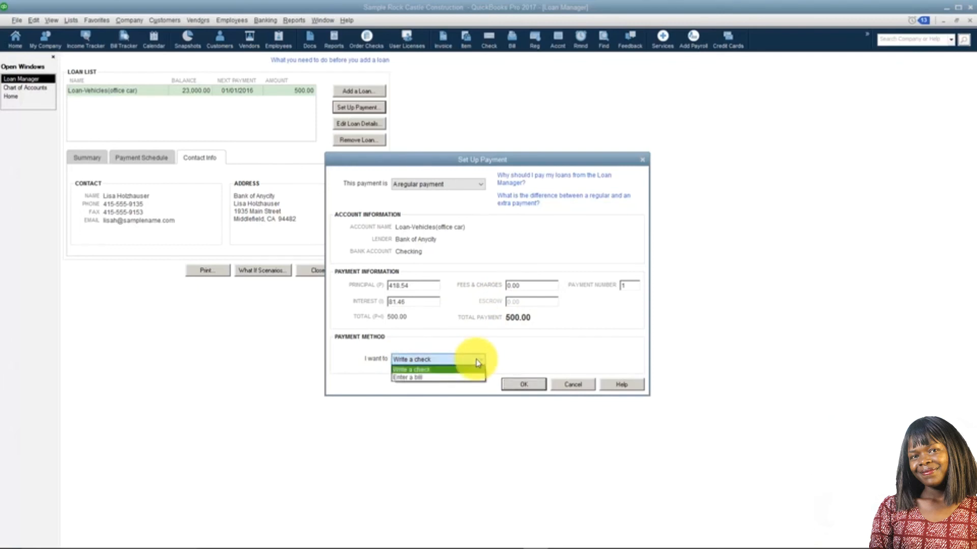
left_click(478, 362)
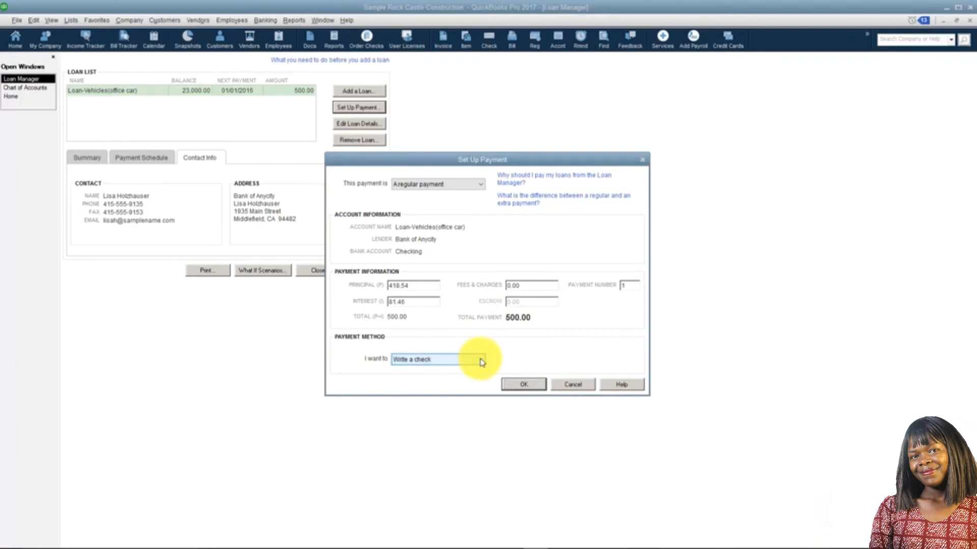
left_click(520, 384)
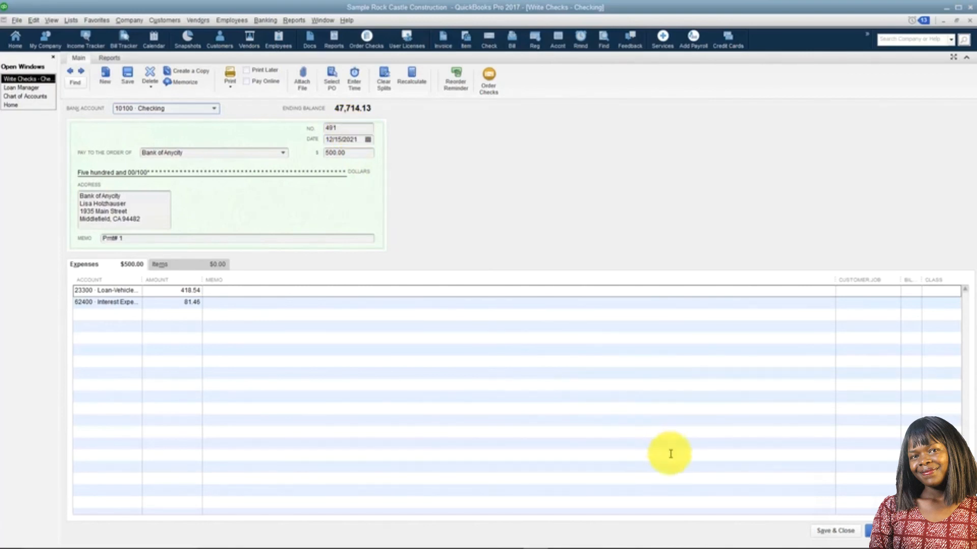
left_click(830, 531)
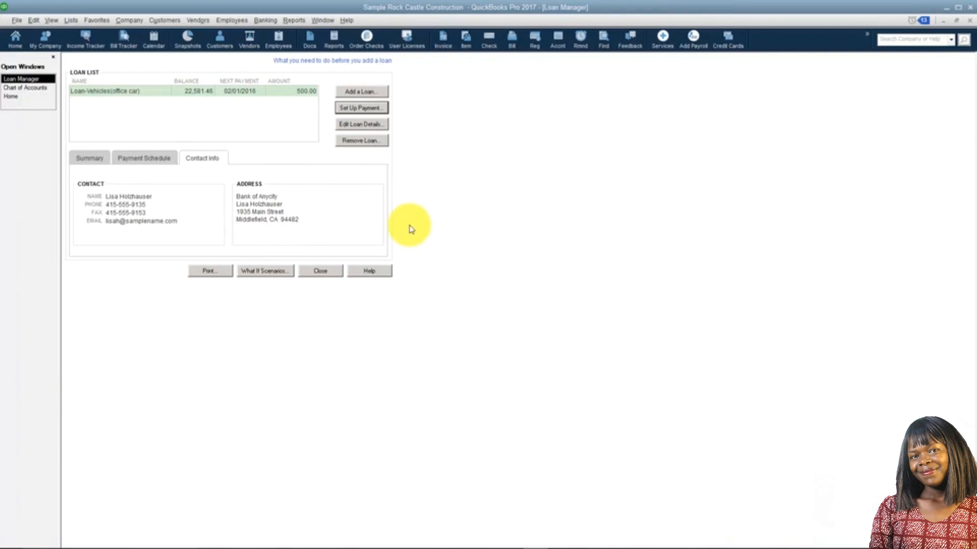
Step: View the office car loan's editable account details and close them without making changes
left_click(370, 125)
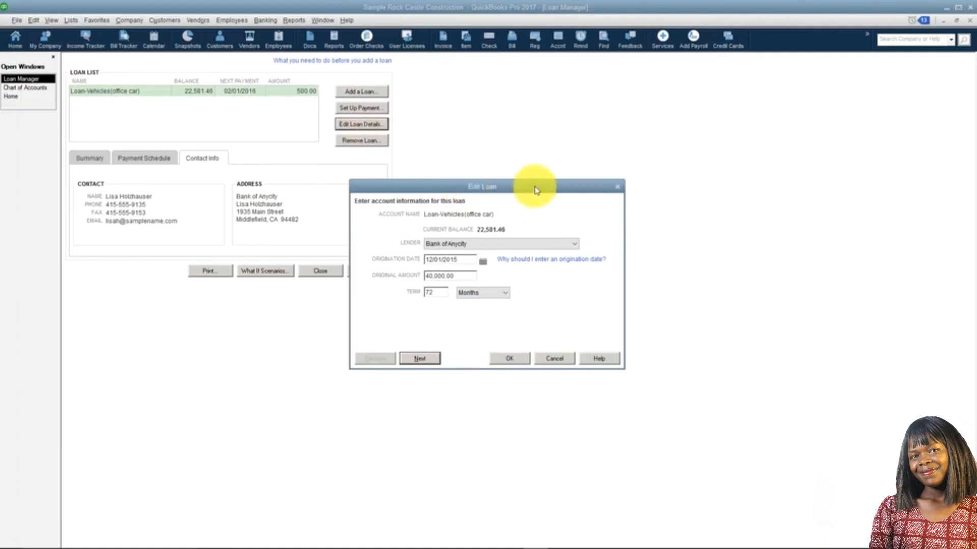
left_click(616, 188)
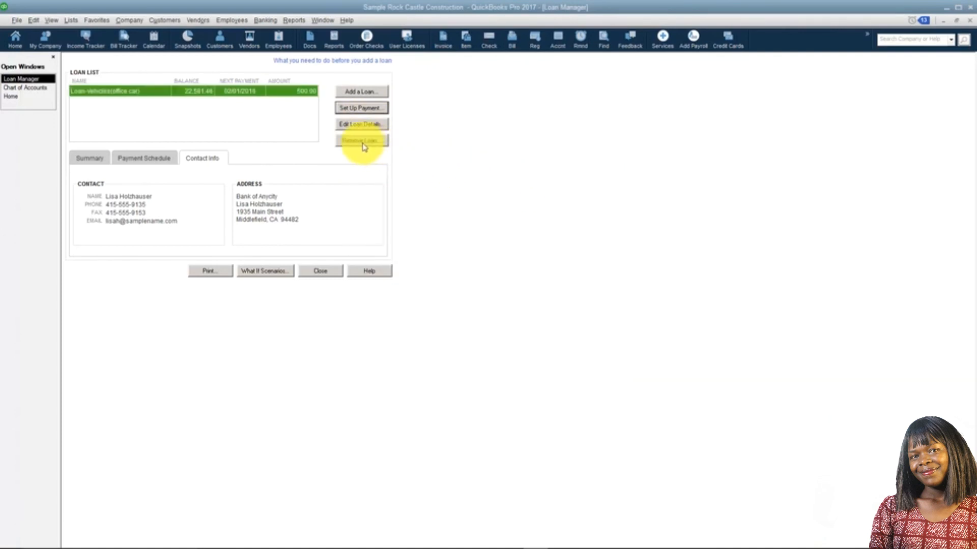